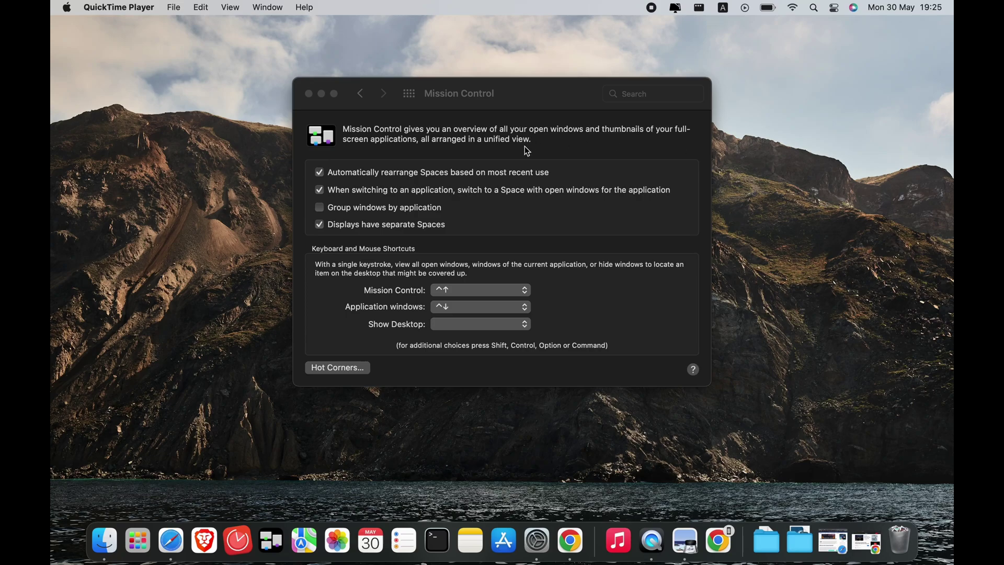
Open the Active Screen Corners sheet from the Mission Control pane
click(347, 369)
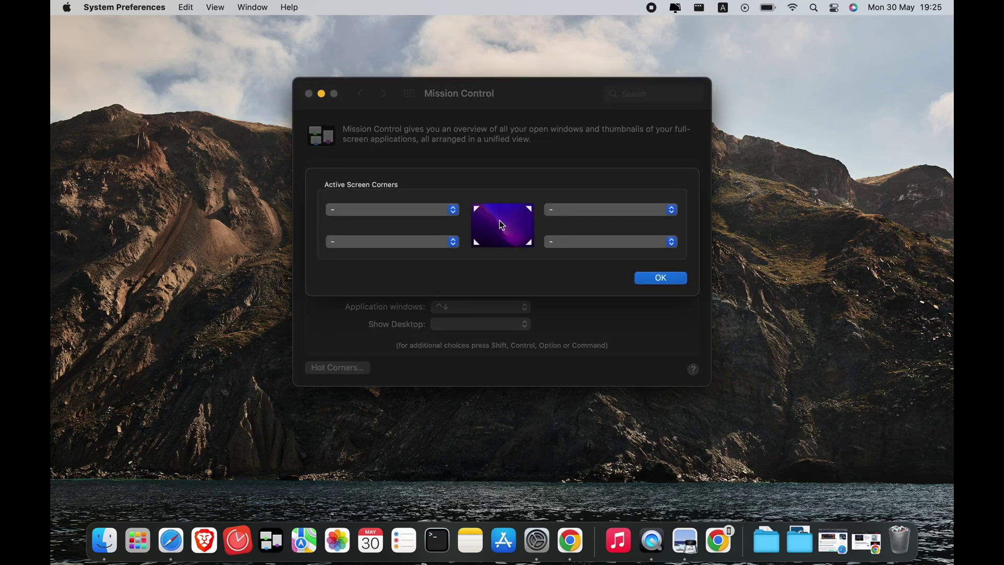
Assign Start Screen Saver to the bottom-right hot corner and confirm with OK
click(675, 246)
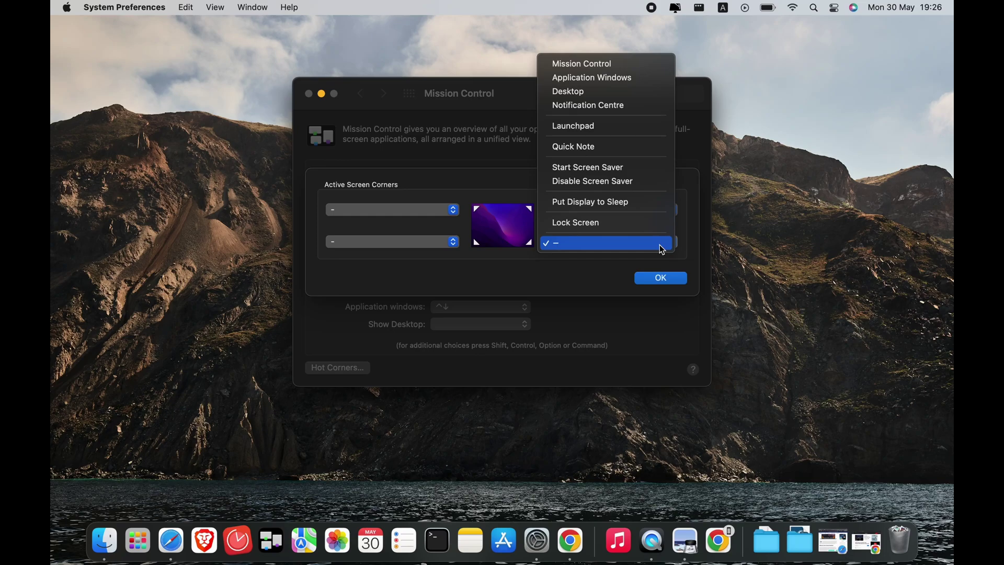
click(642, 165)
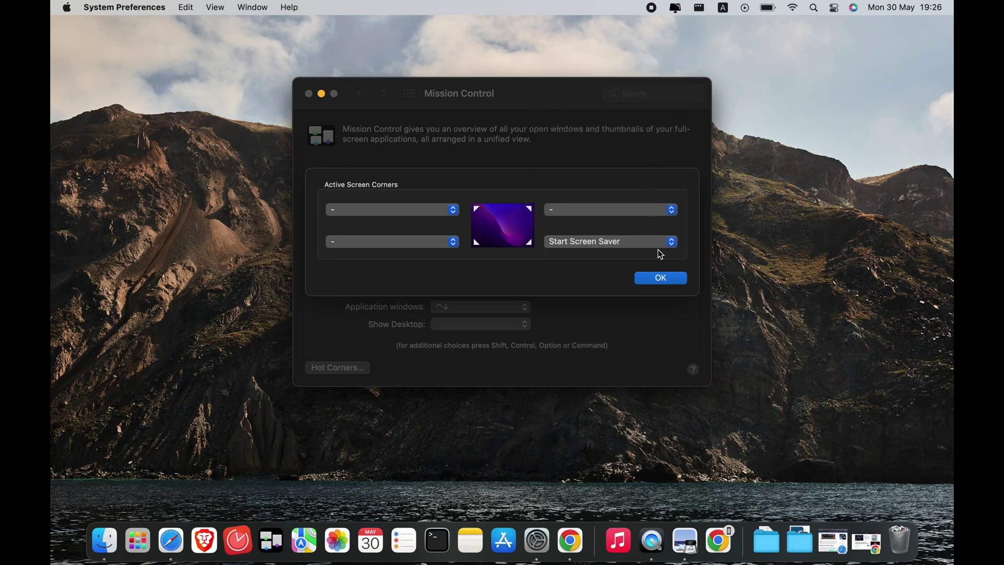
click(652, 279)
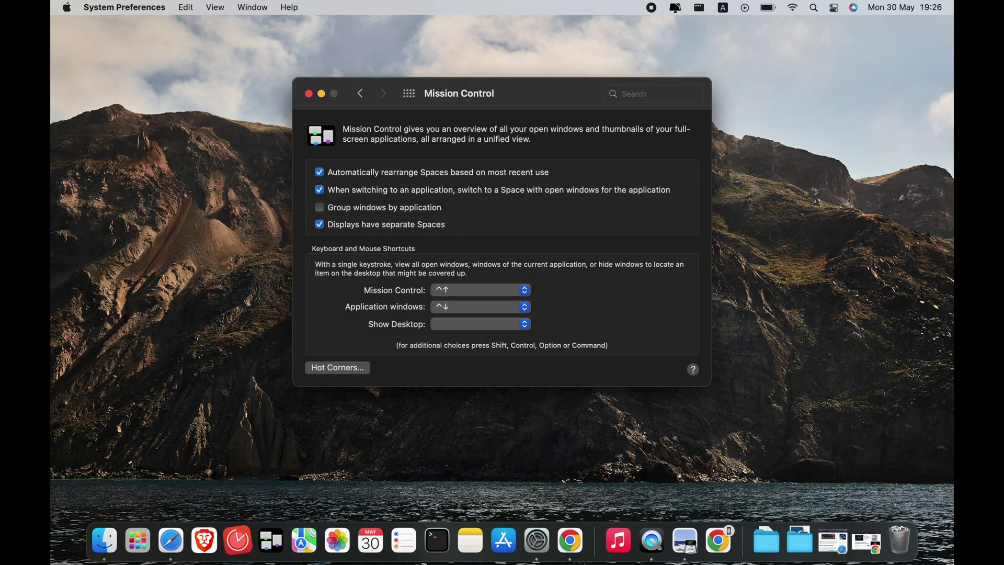
Set the bottom-right hot corner to Application Windows, confirm, and test the corner
mouse_move(1003, 564)
click(350, 368)
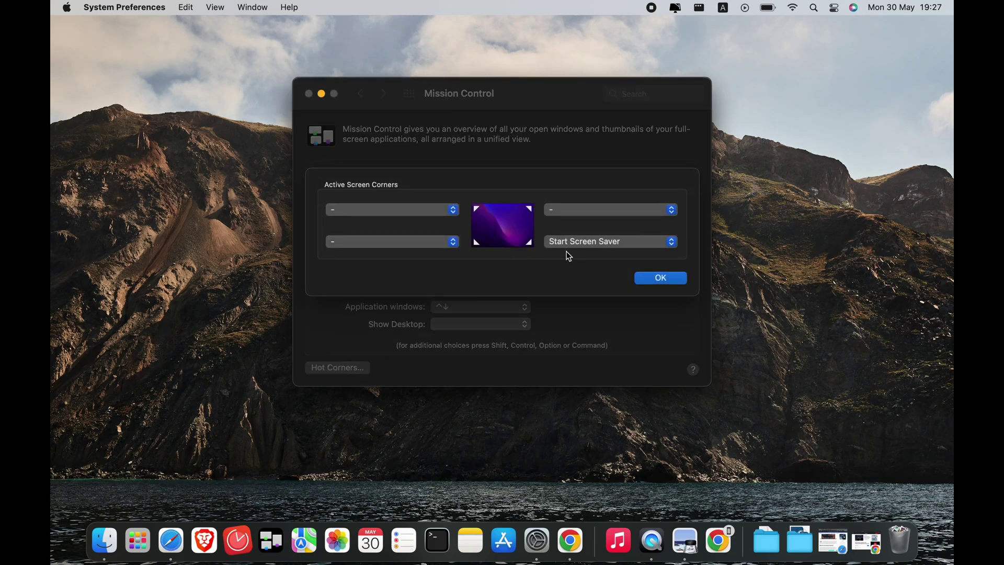
click(584, 245)
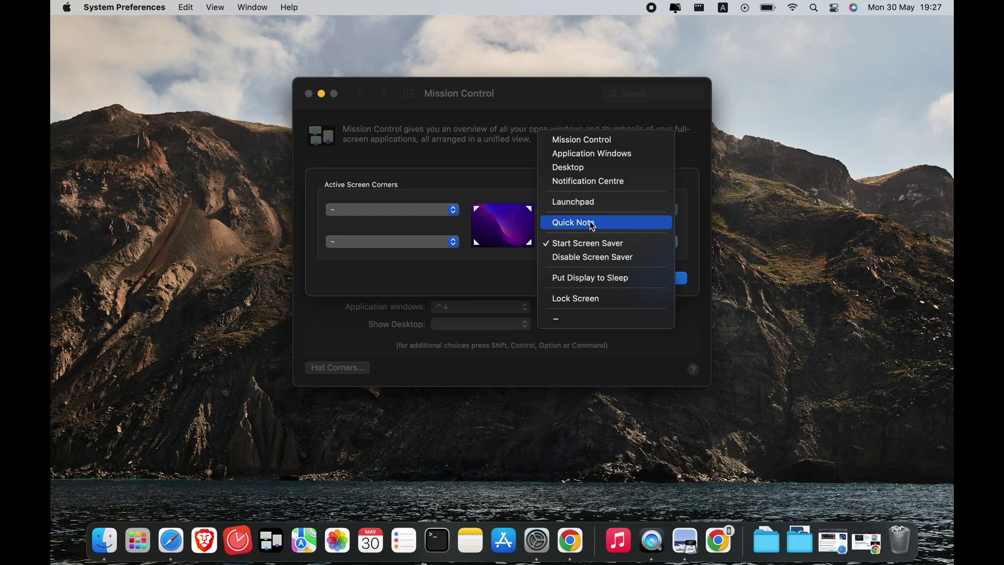
click(581, 140)
click(573, 243)
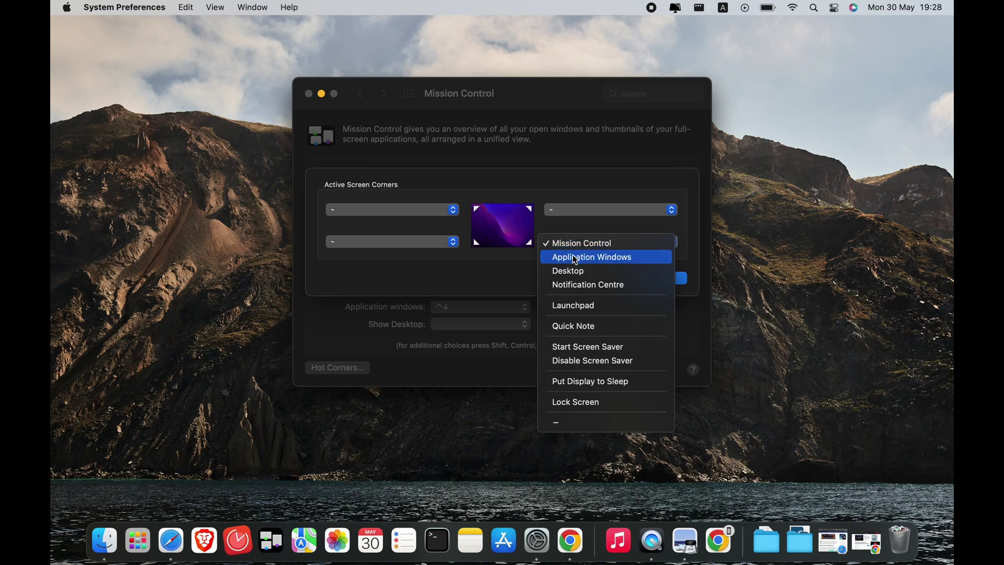
click(575, 259)
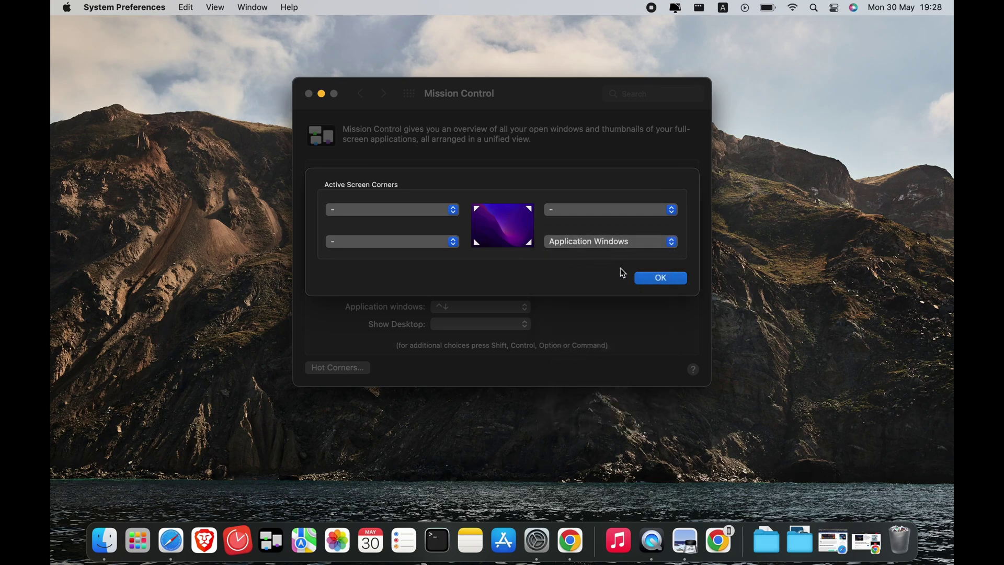
click(645, 278)
mouse_move(950, 561)
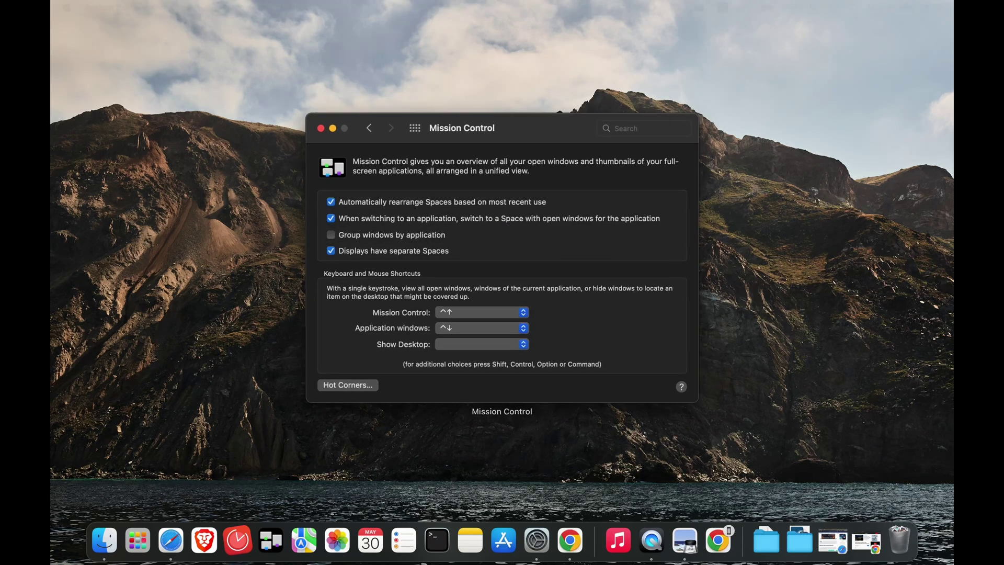
key(Escape)
key(super+Tab)
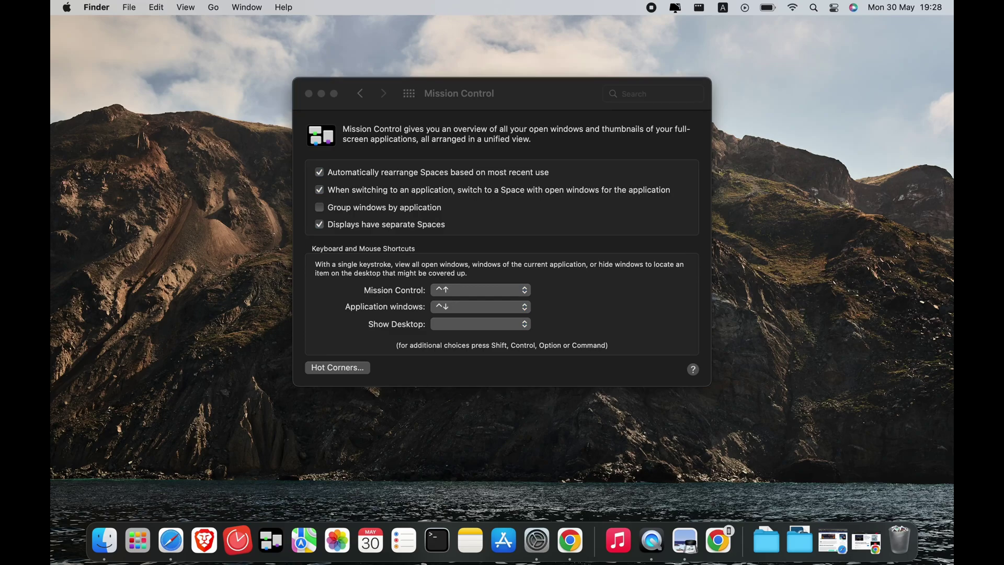
key(ctrl+Down)
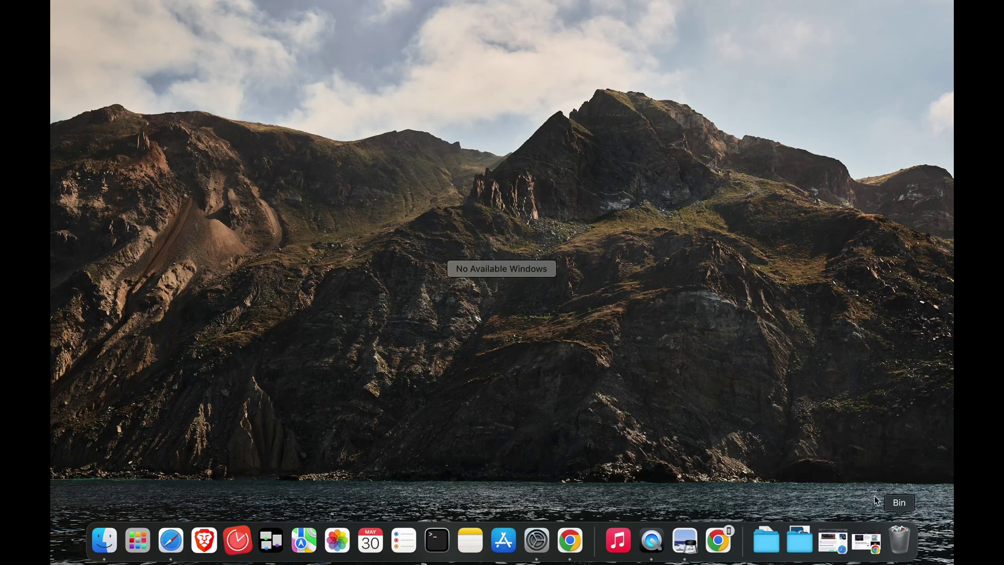
key(ctrl+Down)
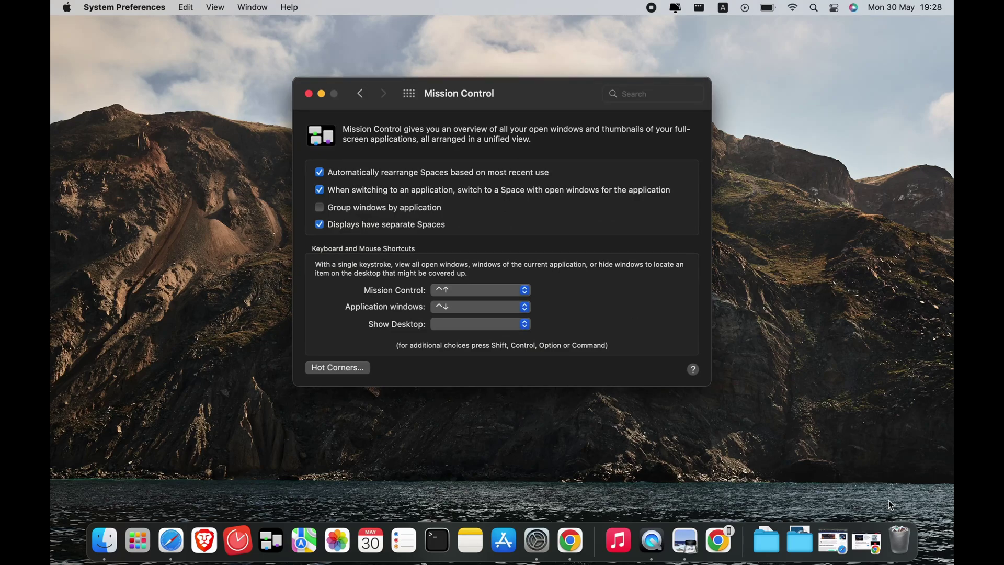
key(ctrl+Down)
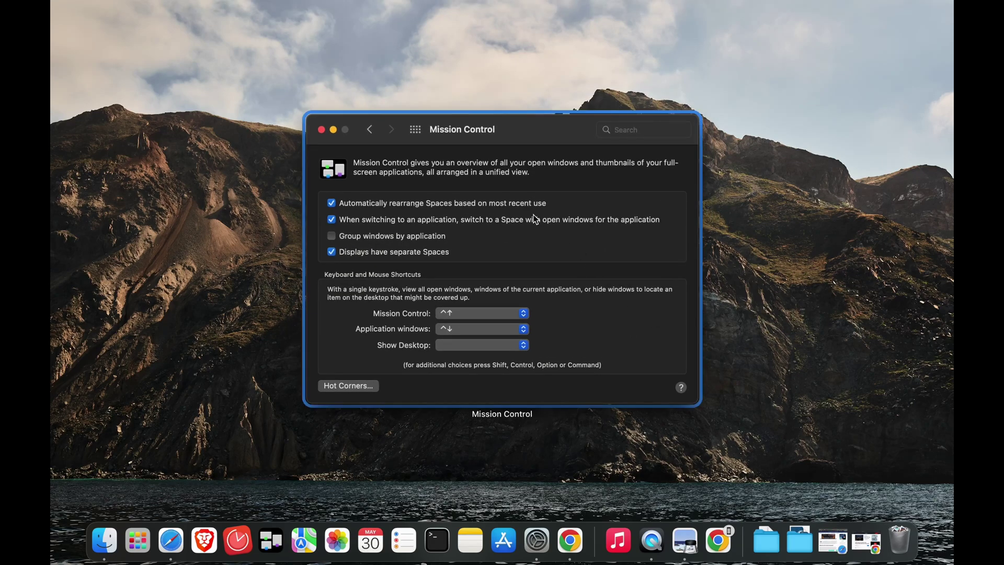
click(339, 382)
Set the bottom-right hot corner to Desktop and confirm
click(338, 367)
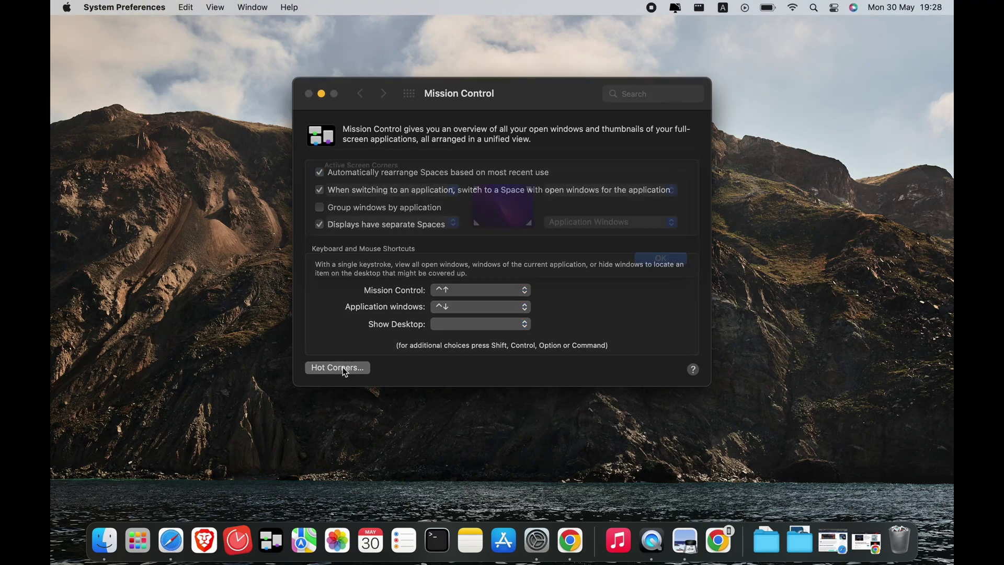
click(586, 243)
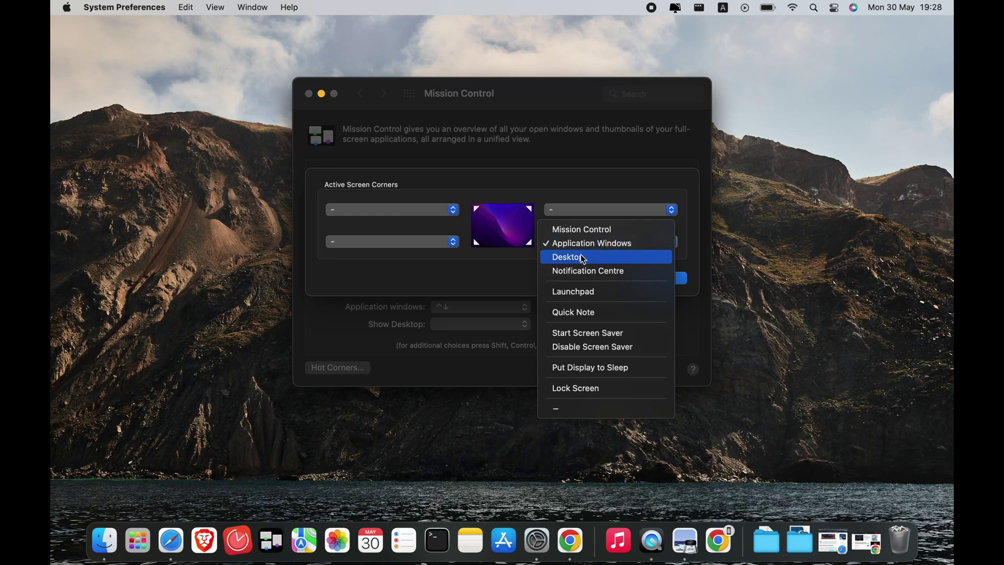
click(570, 257)
click(658, 279)
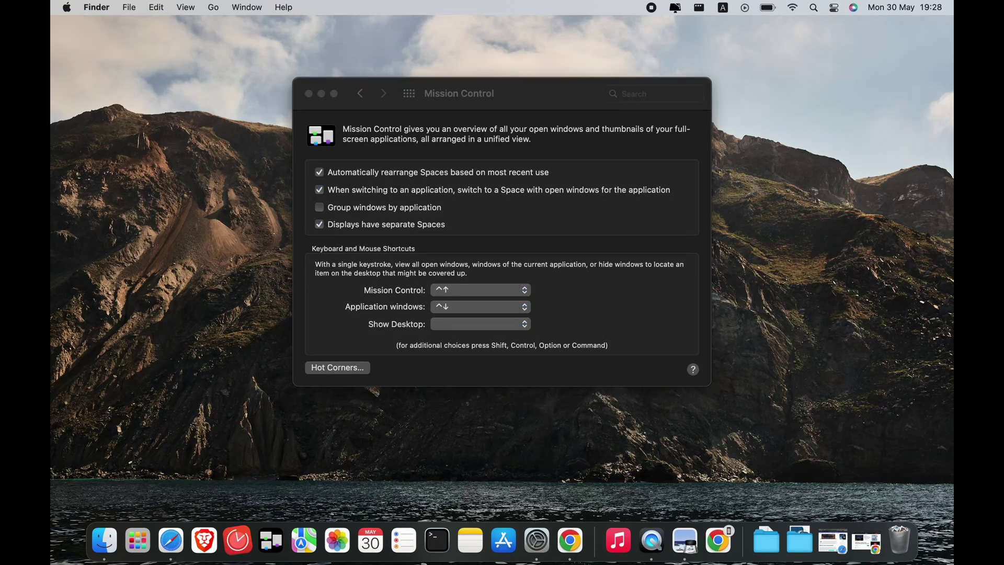
Change the bottom-right hot corner to Notification Centre and confirm
click(346, 366)
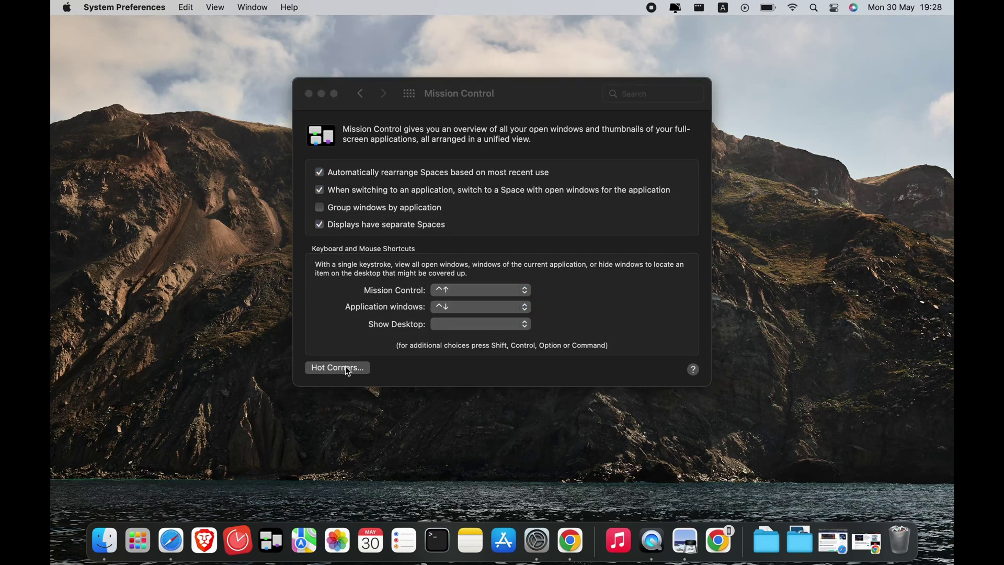
click(581, 243)
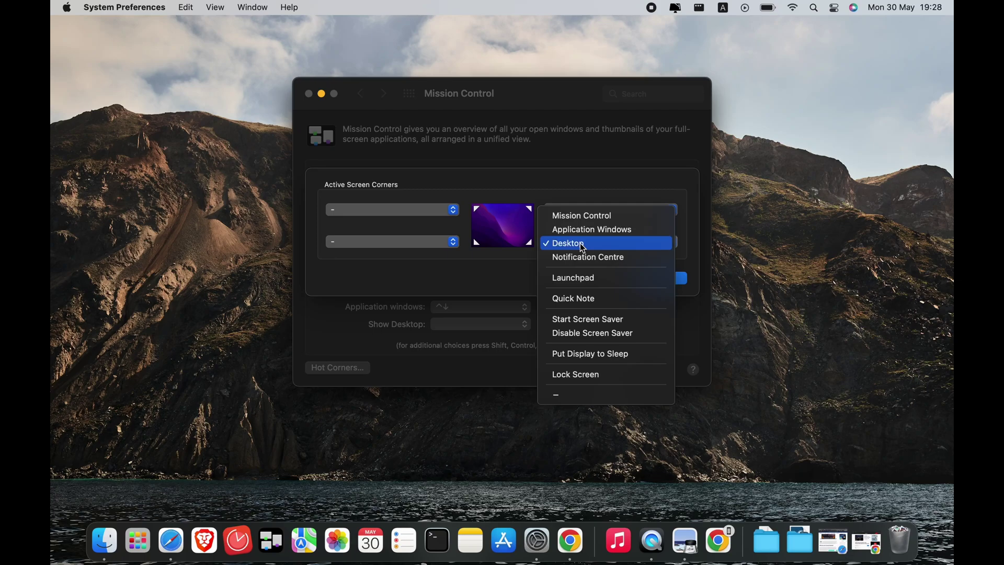
click(583, 256)
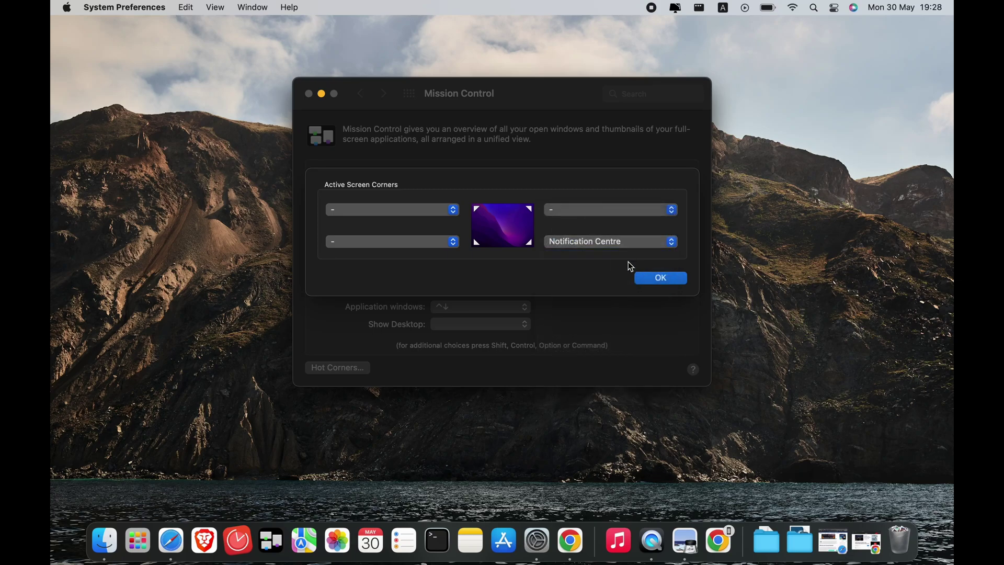
click(656, 279)
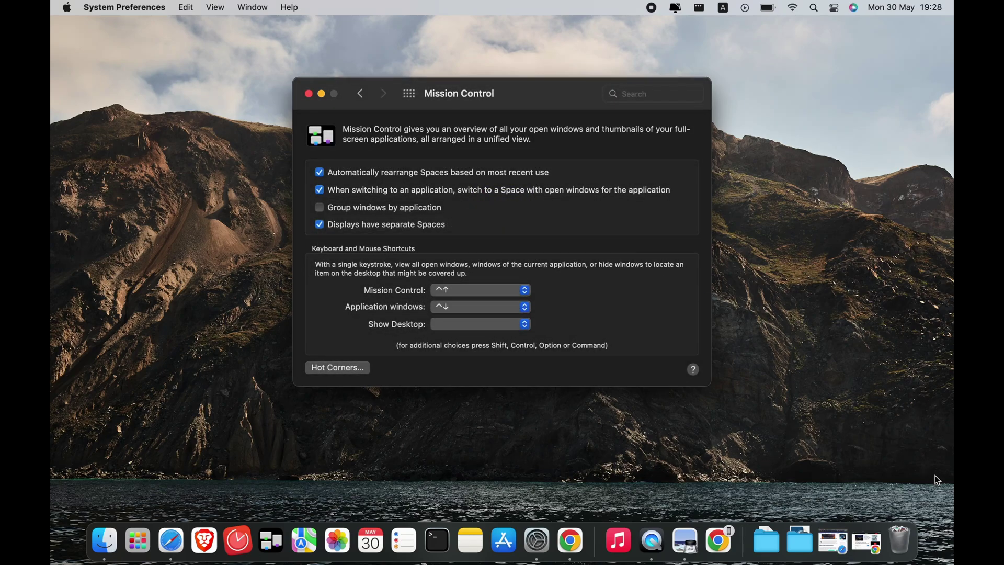
Reopen the Active Screen Corners sheet over Mission Control
mouse_move(952, 563)
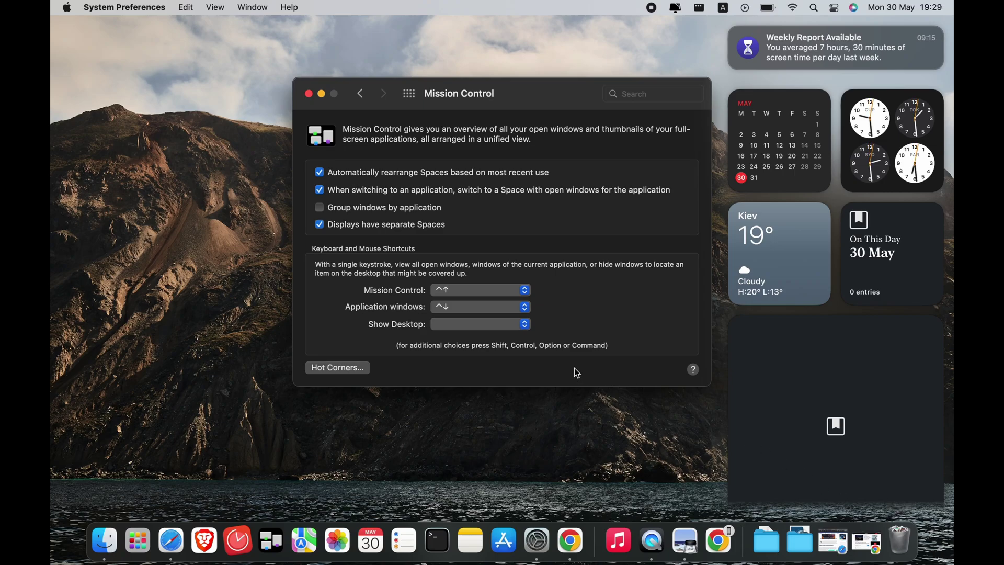
click(334, 367)
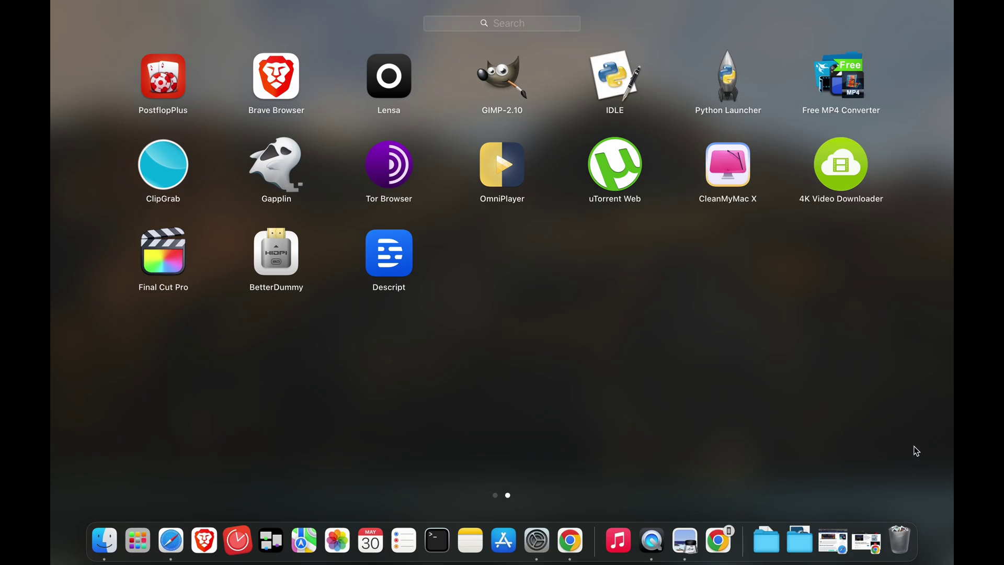
Keep Launchpad on the bottom-right corner, confirm, and trigger it to test
click(902, 406)
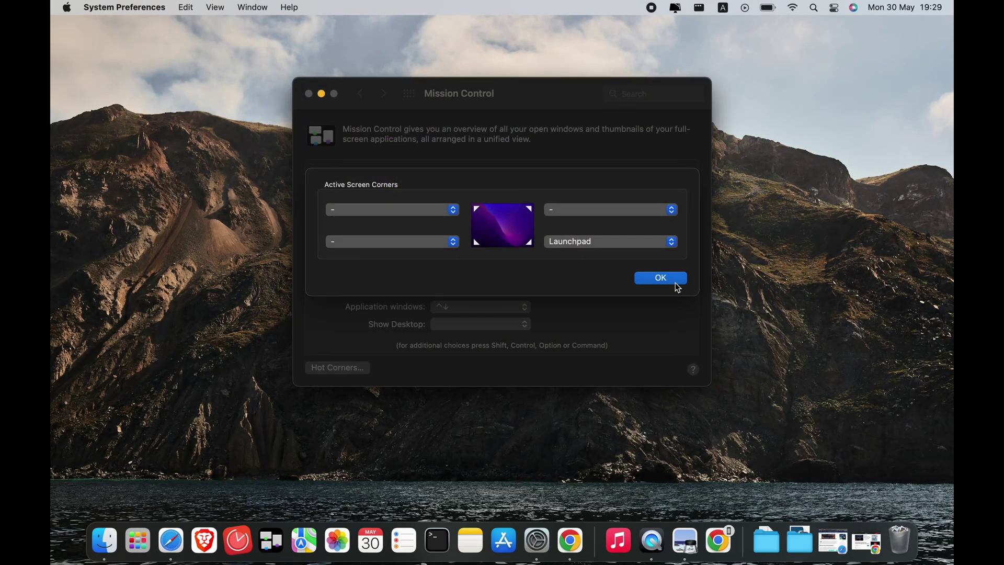
click(639, 241)
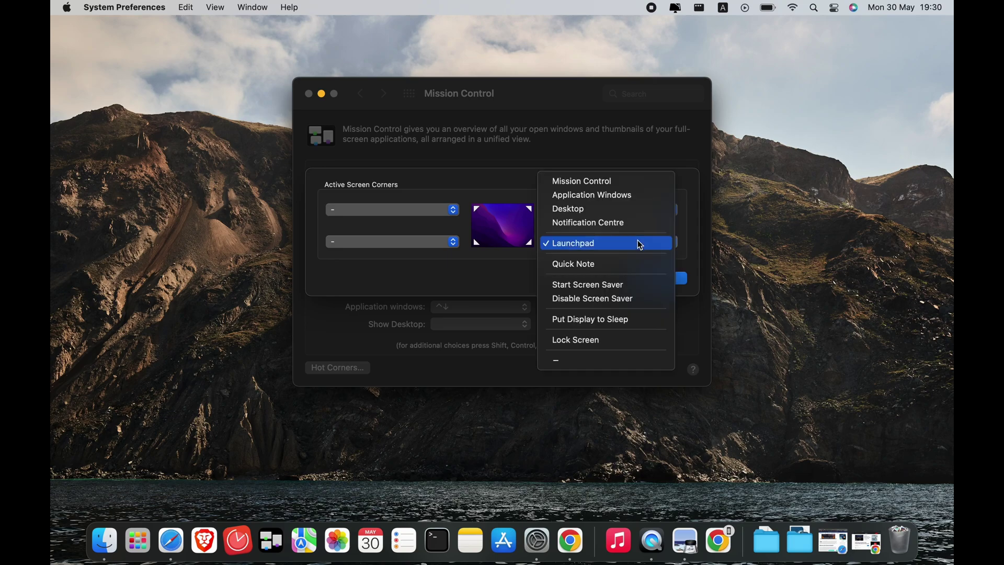
click(629, 246)
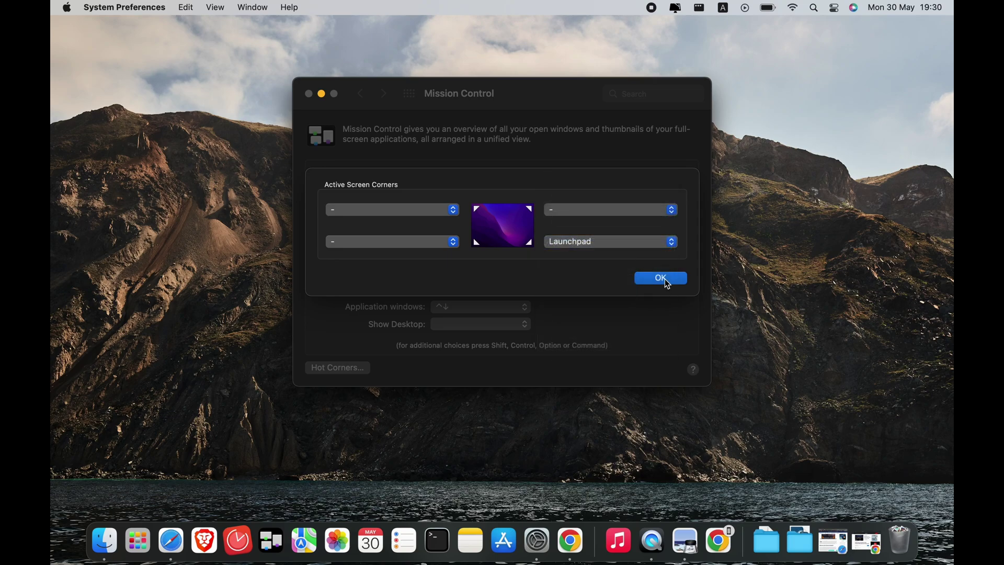
click(660, 278)
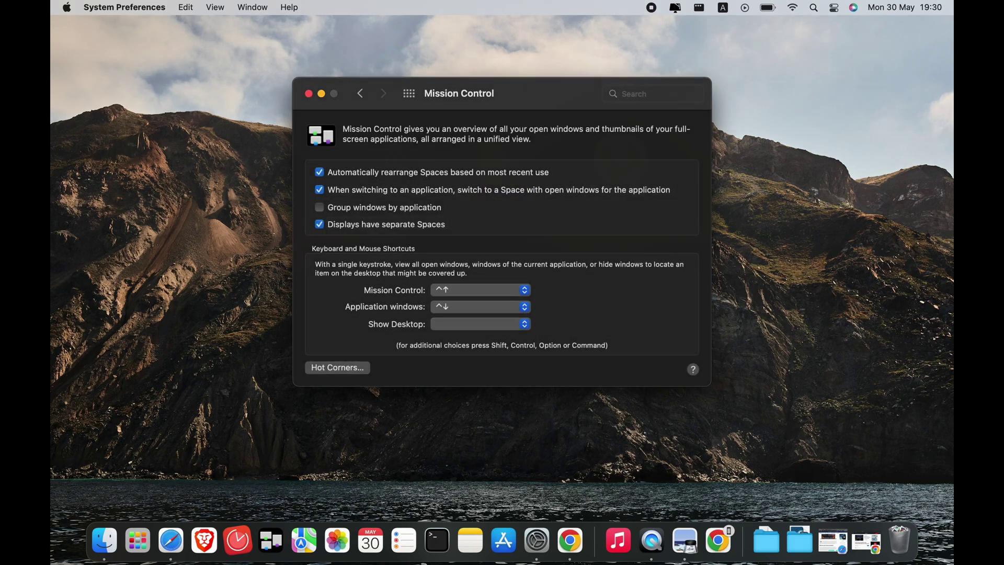
mouse_move(951, 563)
click(785, 422)
Set the bottom-right hot corner to Put Display to Sleep and confirm
click(357, 372)
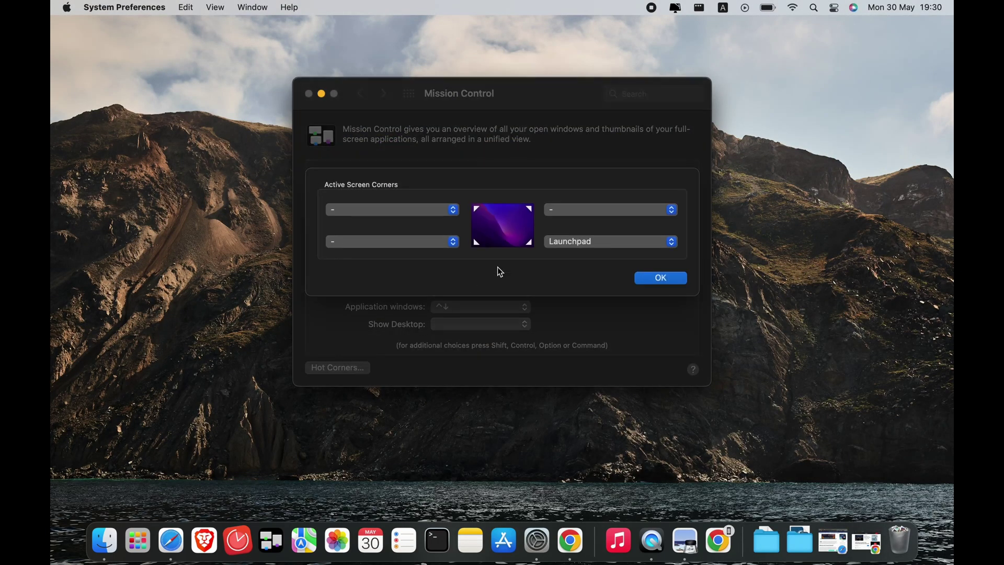
click(572, 245)
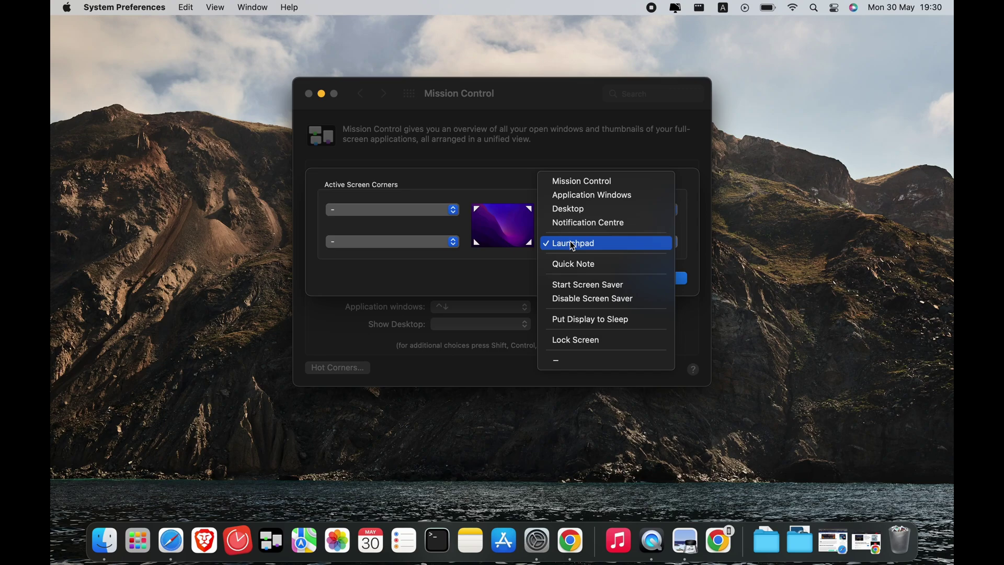
click(586, 318)
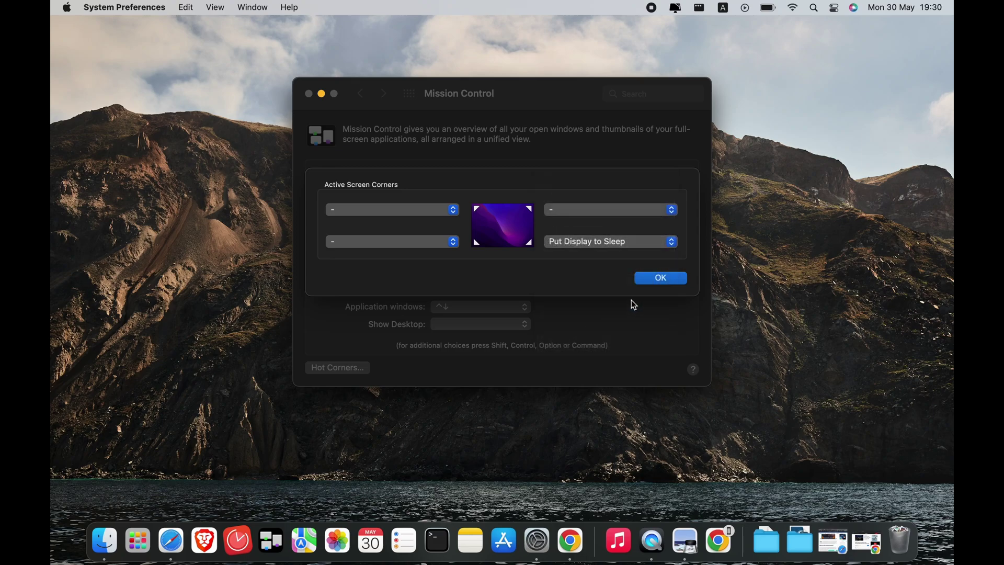
click(661, 278)
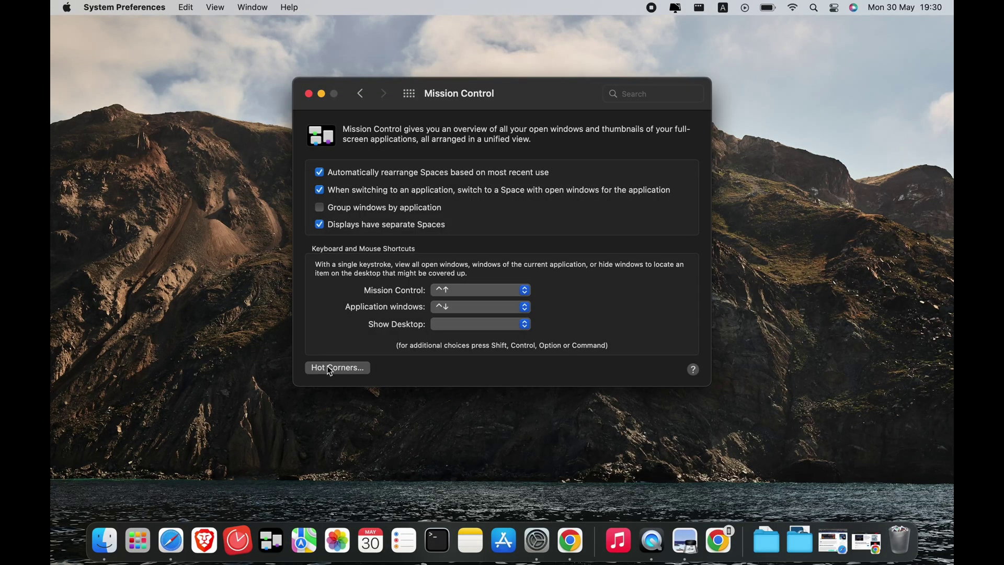
Switch the bottom-right hot corner to Lock Screen, confirm, and reopen the corners sheet
click(345, 368)
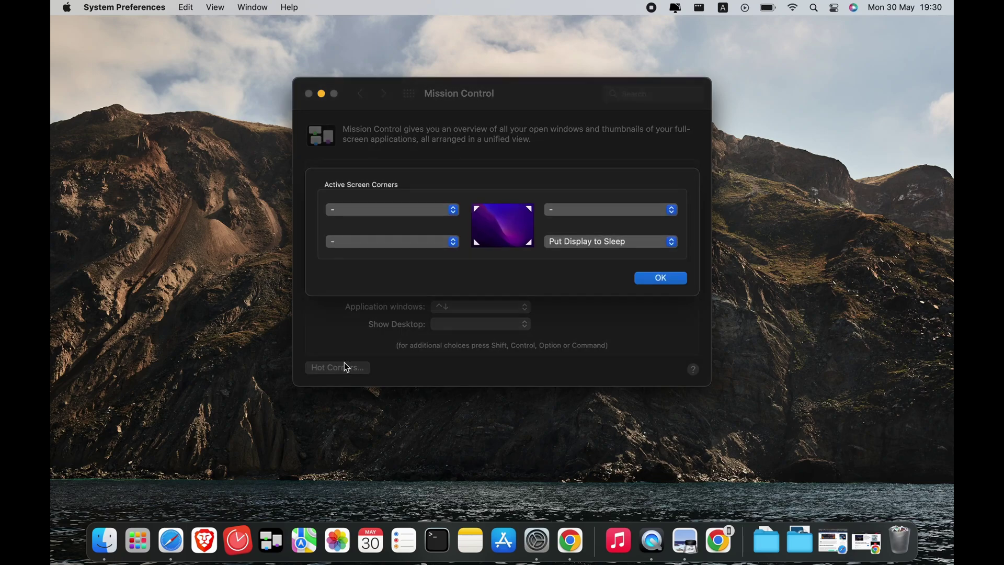
click(578, 246)
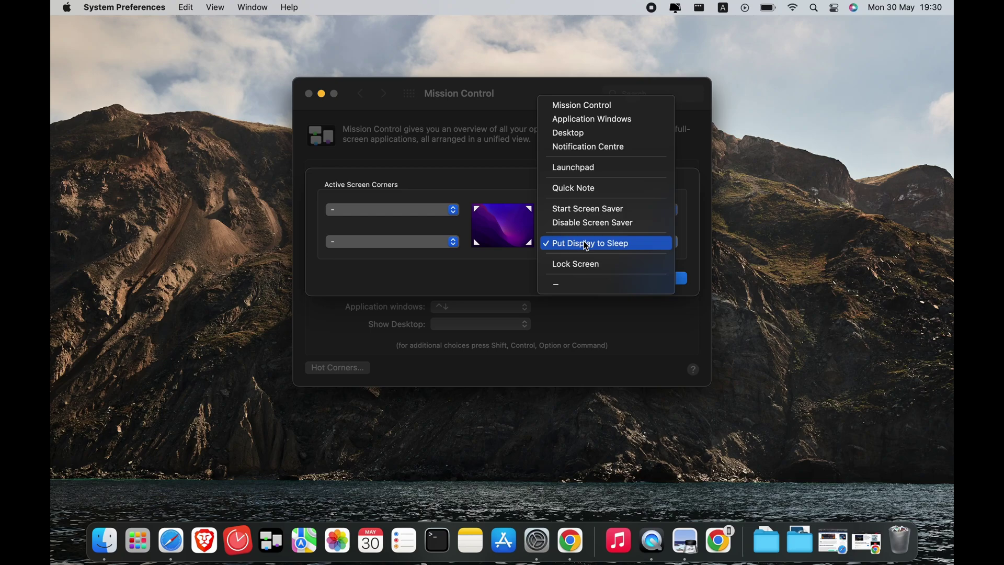
click(581, 262)
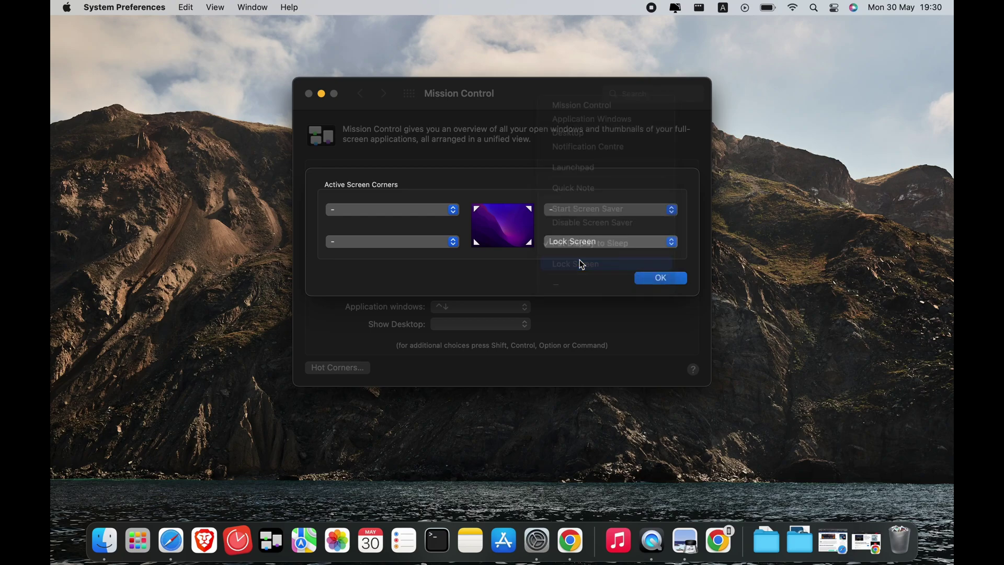
click(662, 280)
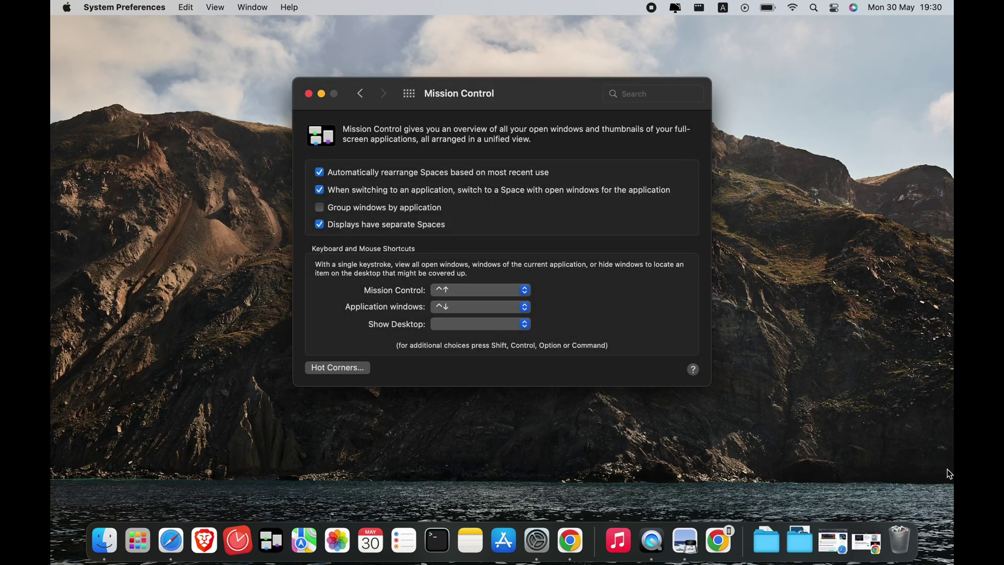
click(340, 367)
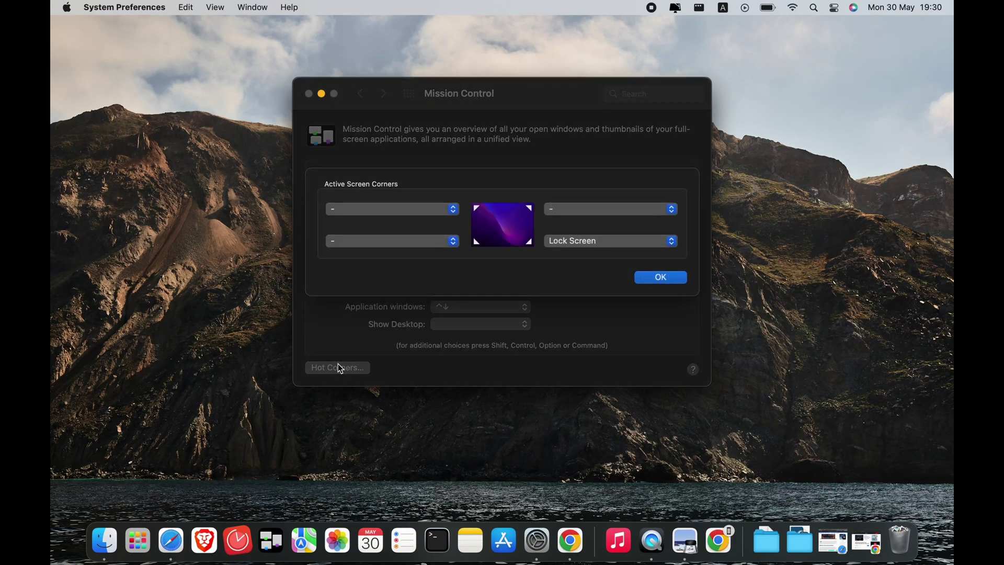
Assign Shift-modified Quick Note to the bottom-right corner, confirm, and reopen to verify
click(575, 243)
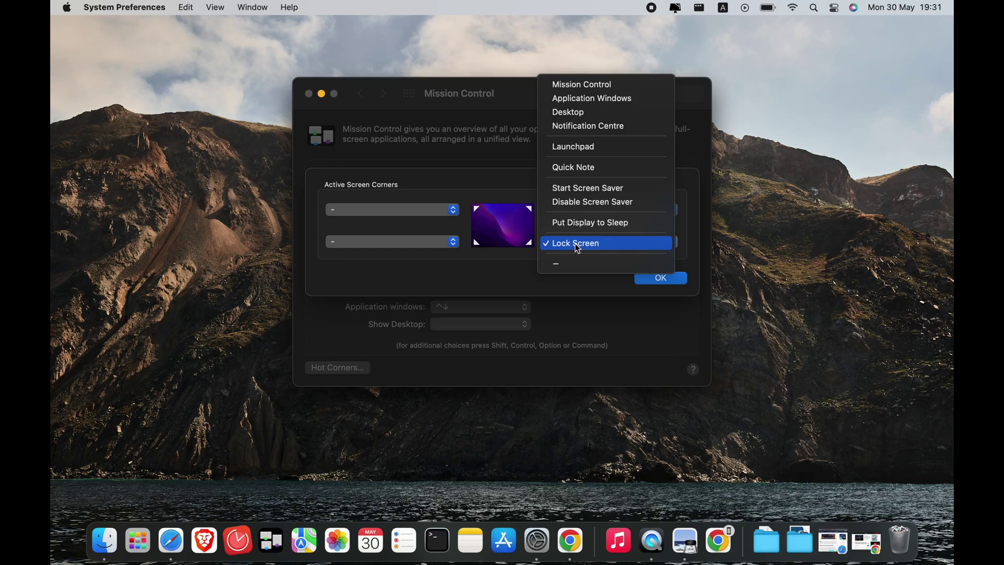
key(shift)
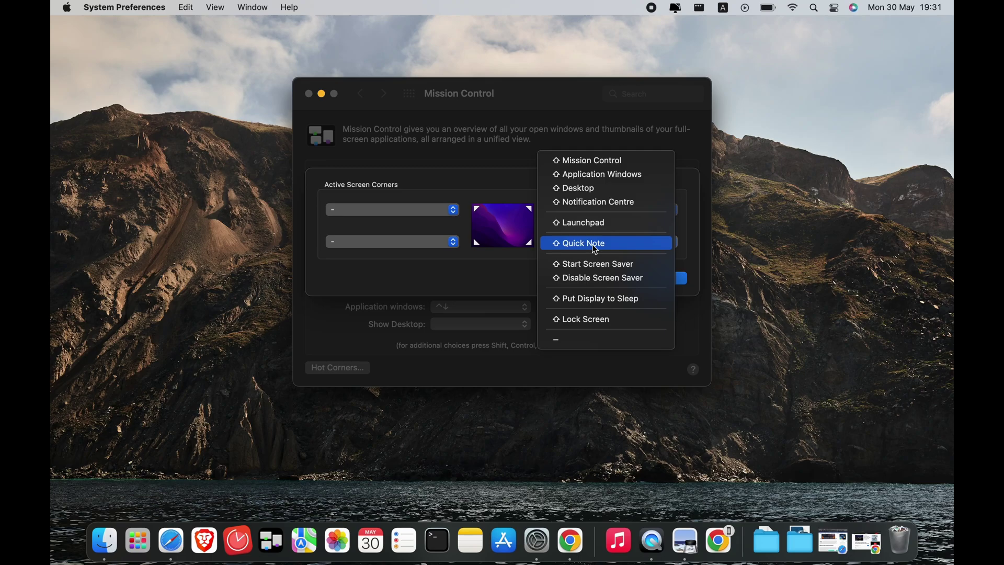
shift+click(594, 246)
click(661, 278)
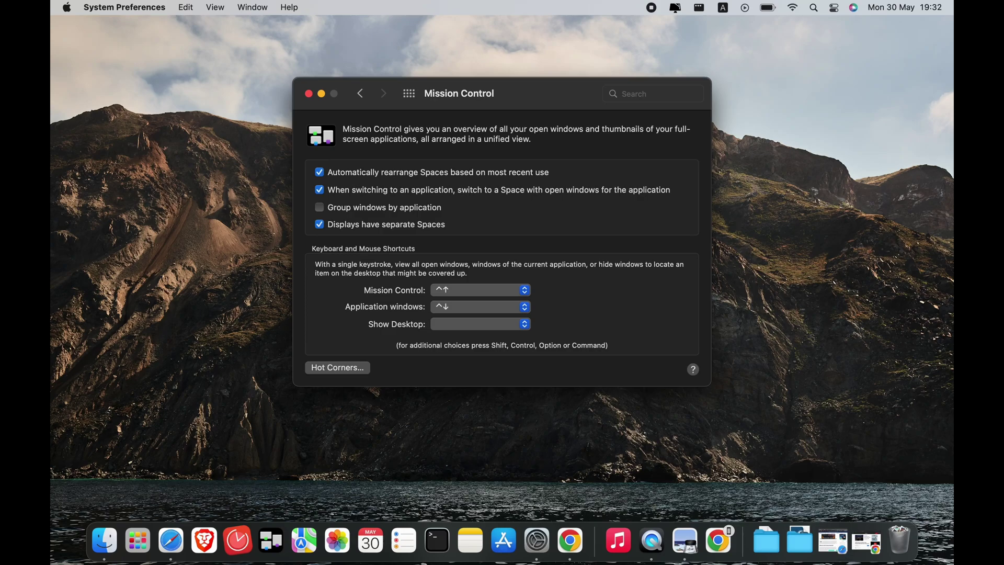
click(348, 367)
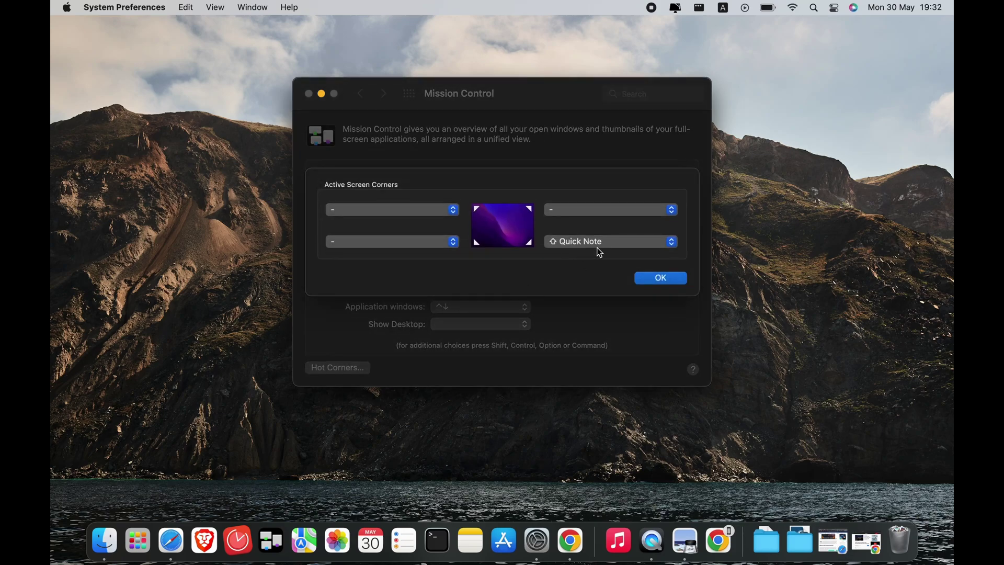